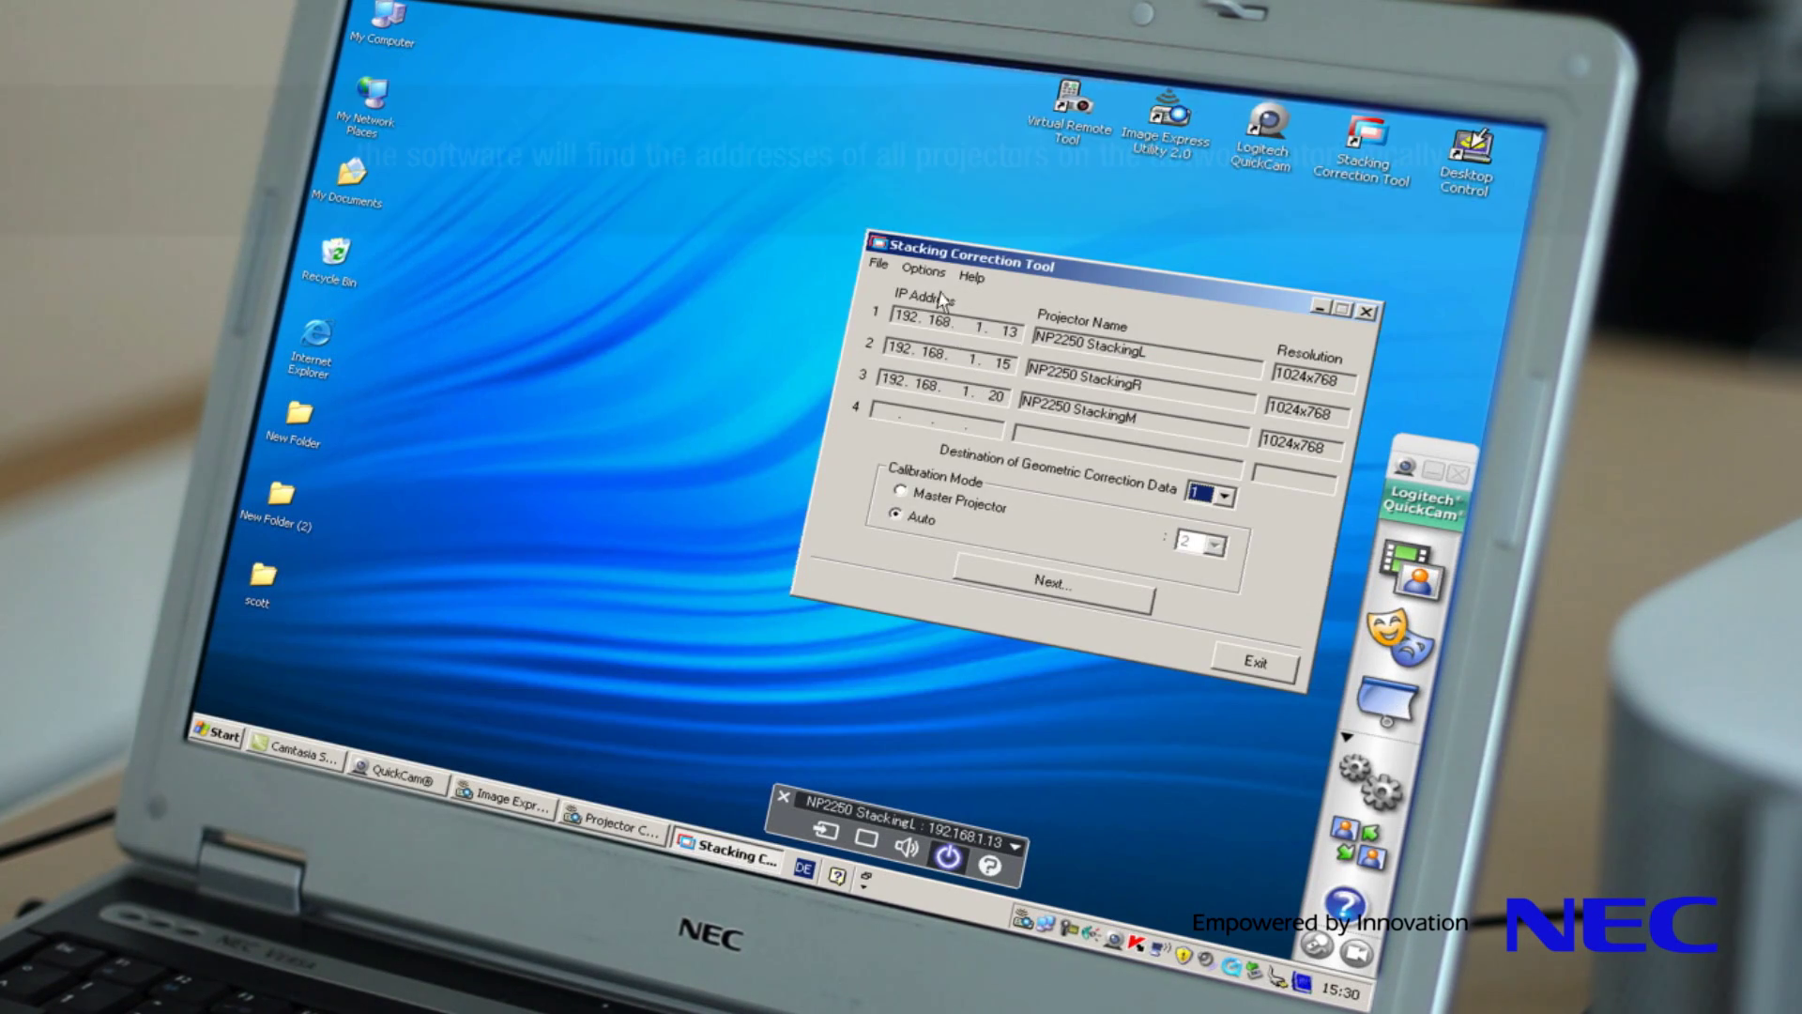
# Find and connect the three networked projectors in Auto calibration mode, then continue.
pyautogui.click(925, 272)
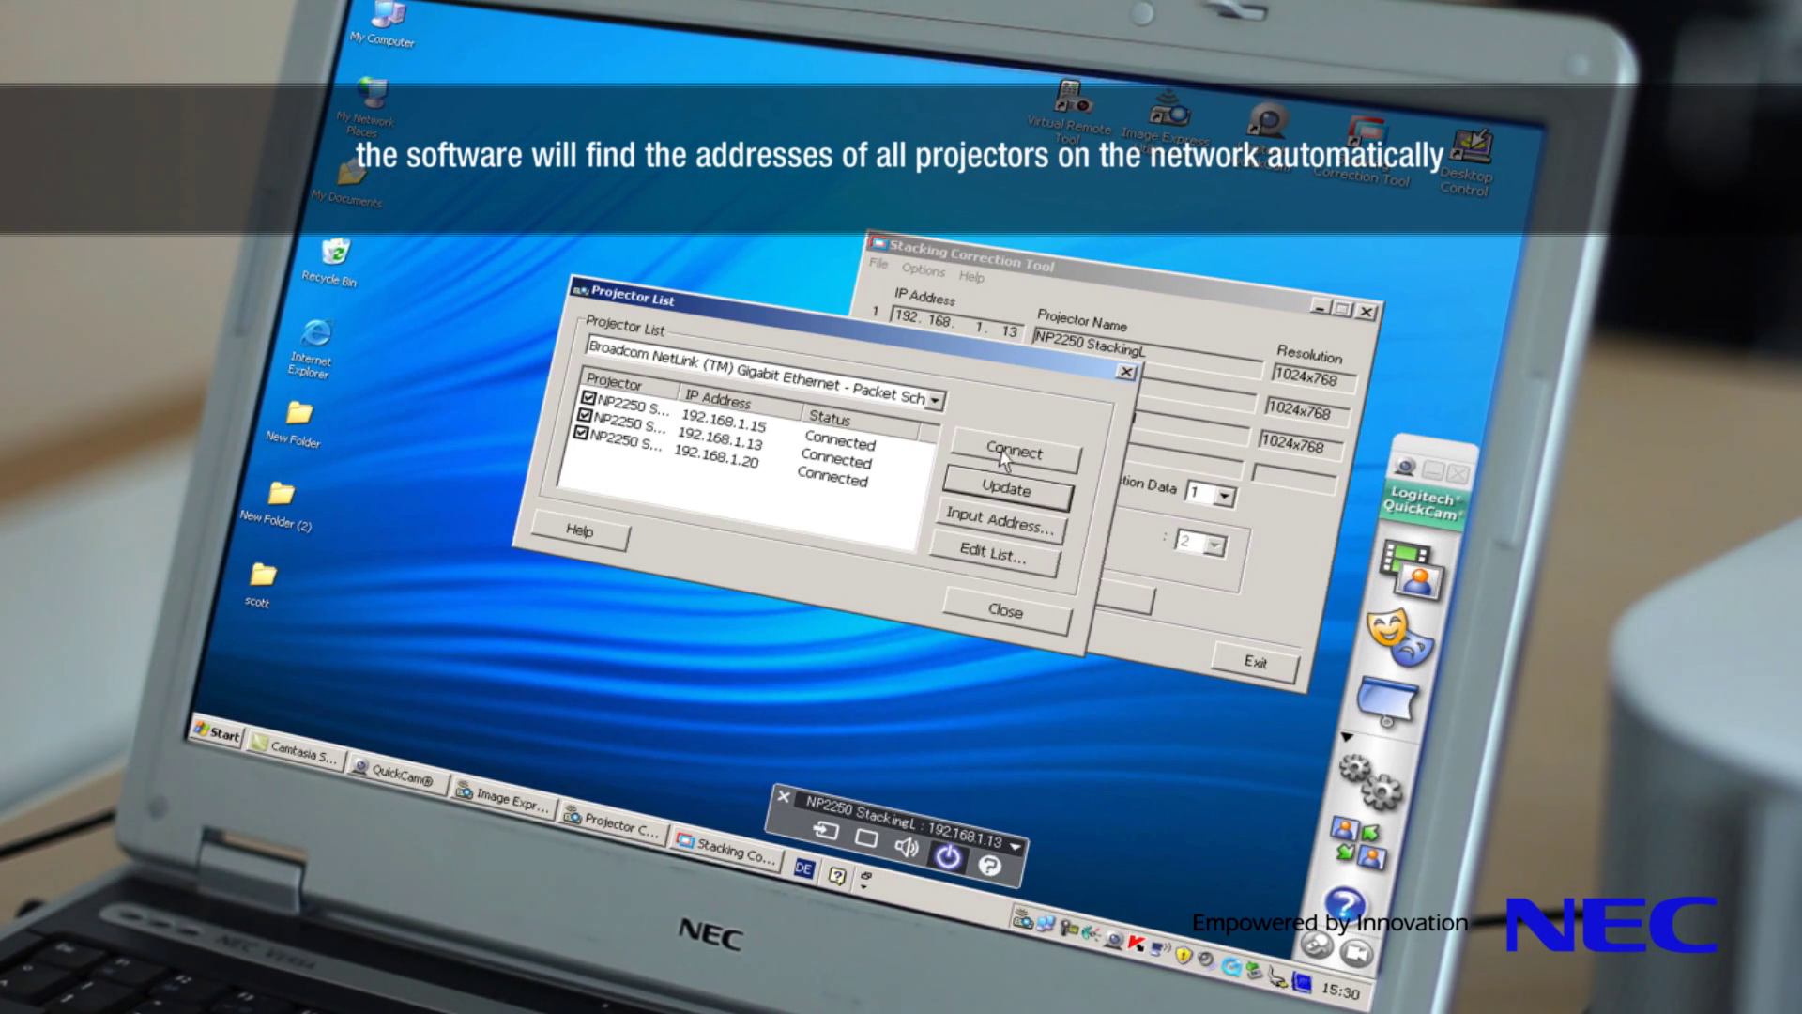
pyautogui.click(1007, 455)
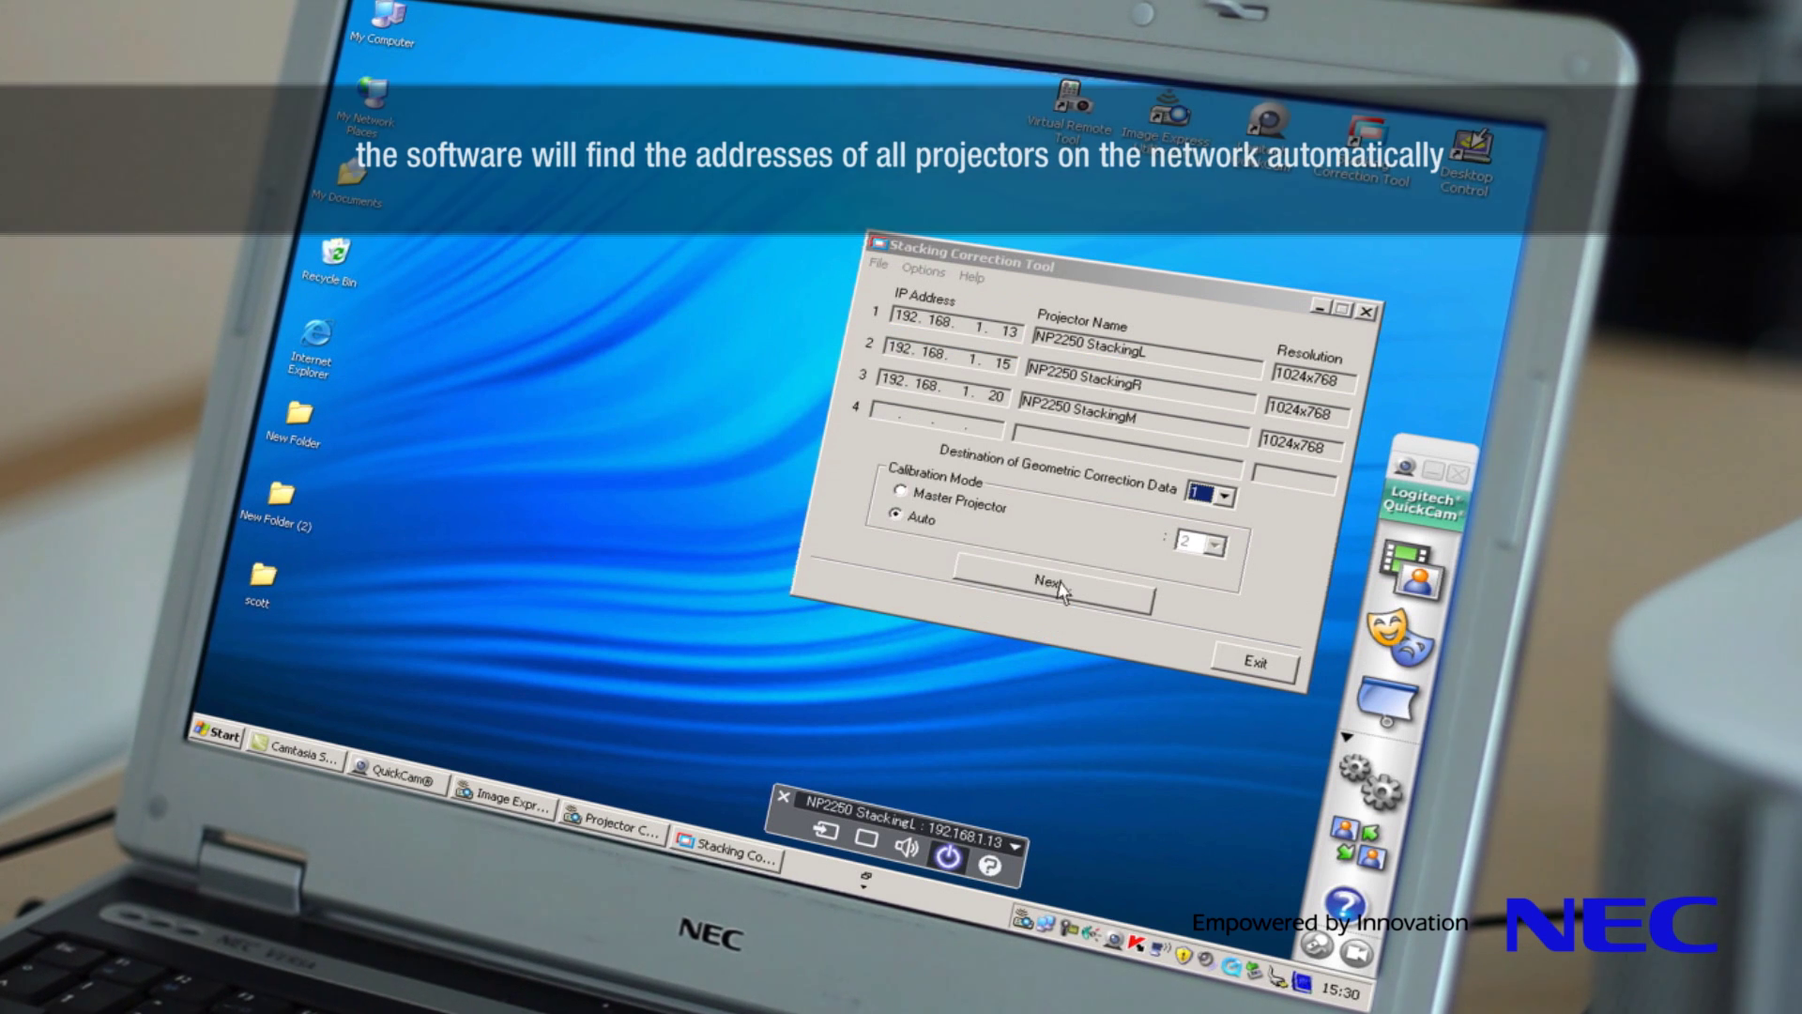
pyautogui.click(1059, 589)
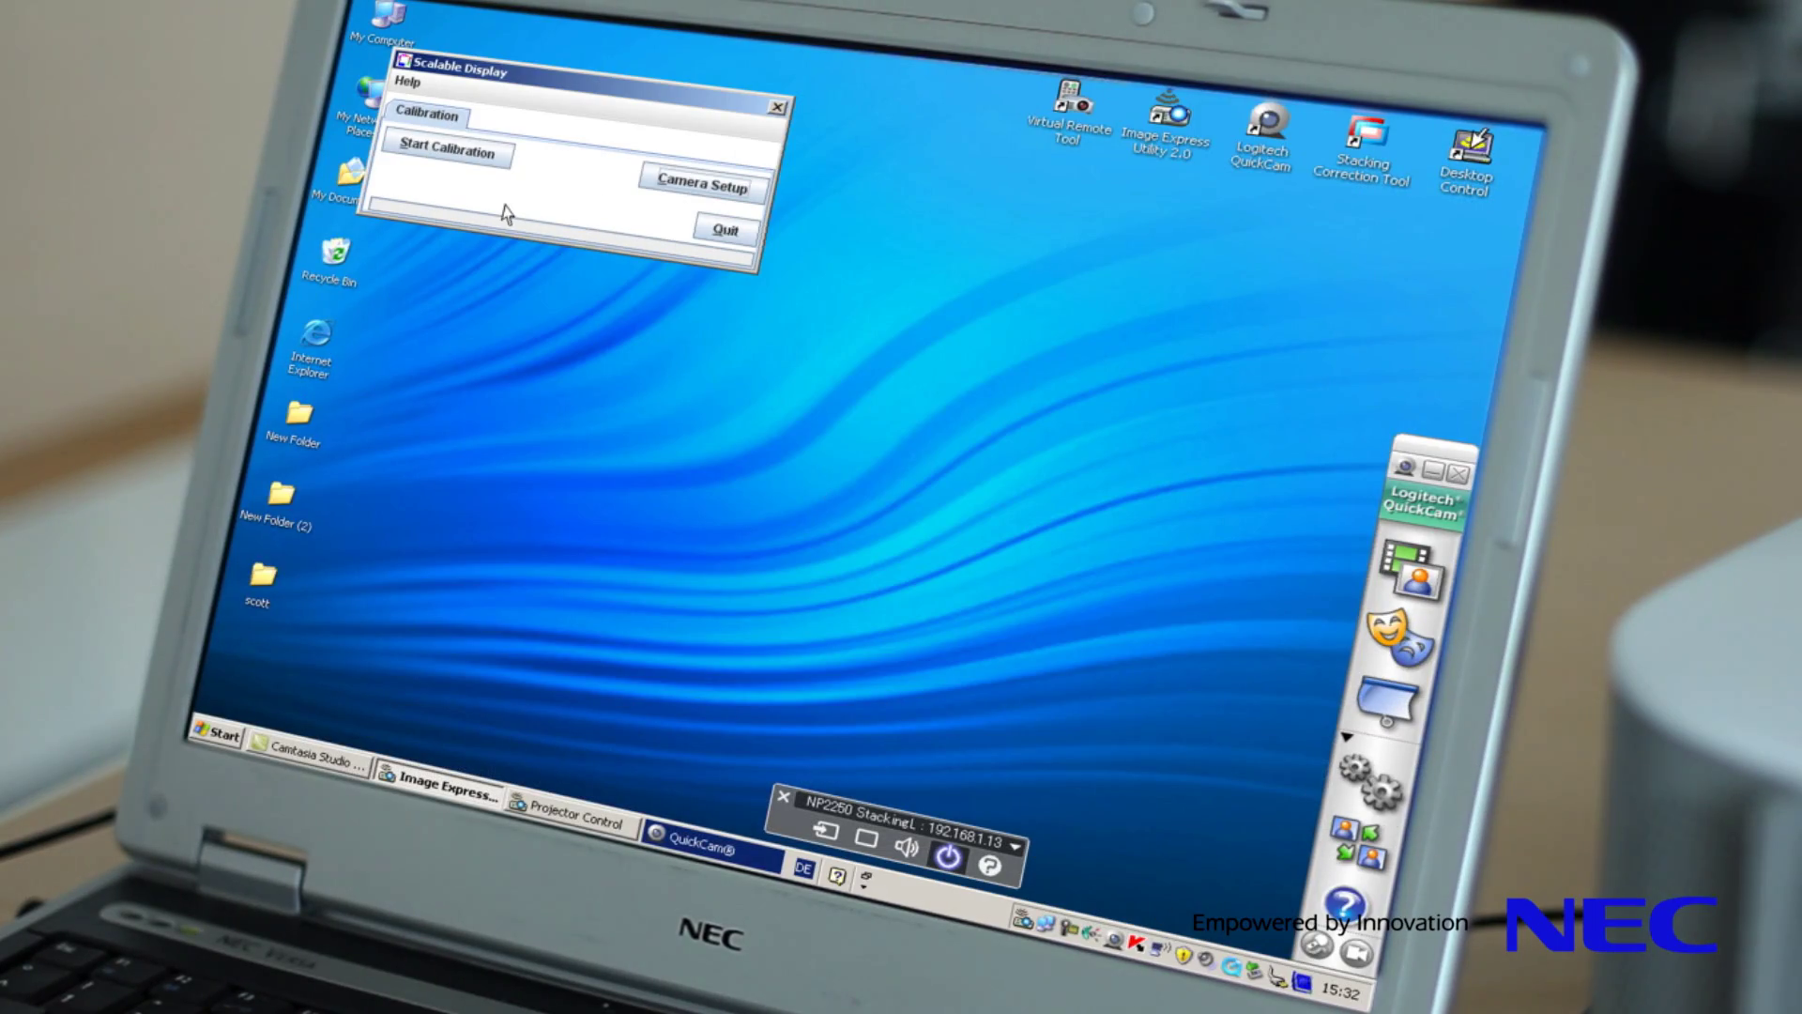
# Start the automatic camera-based calibration of the three projectors in Scalable Display.
pyautogui.click(448, 151)
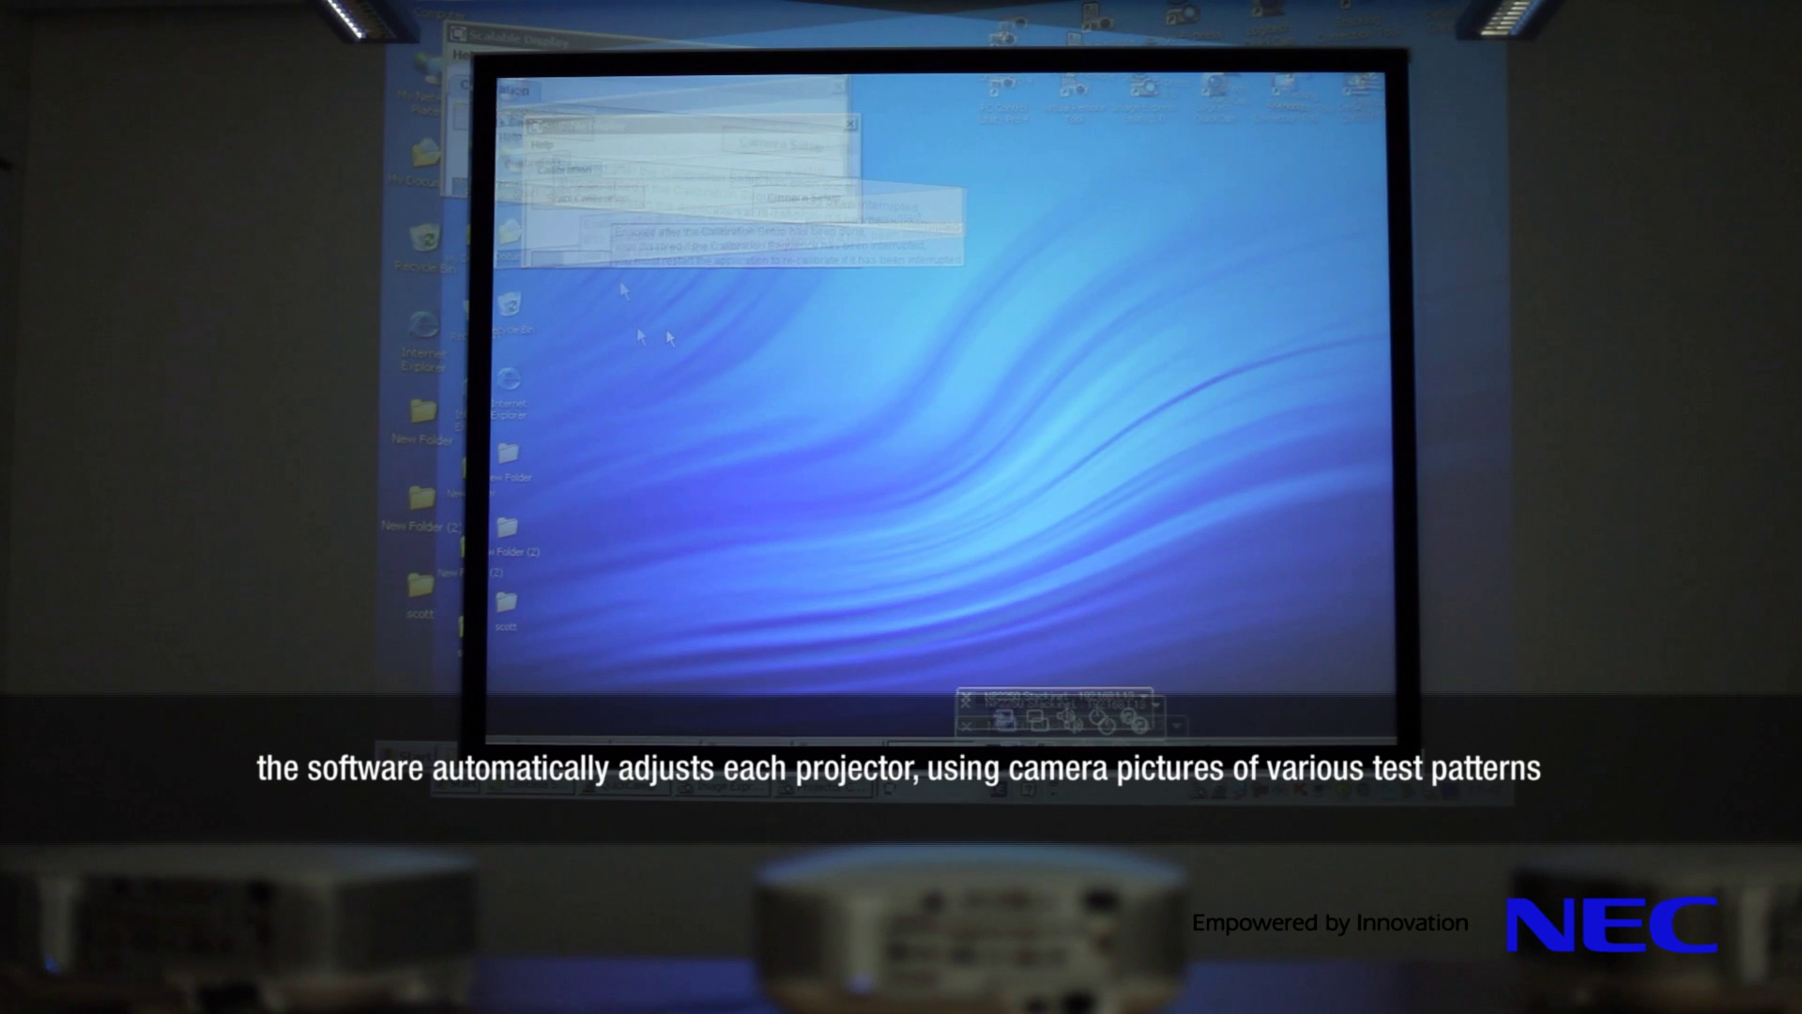